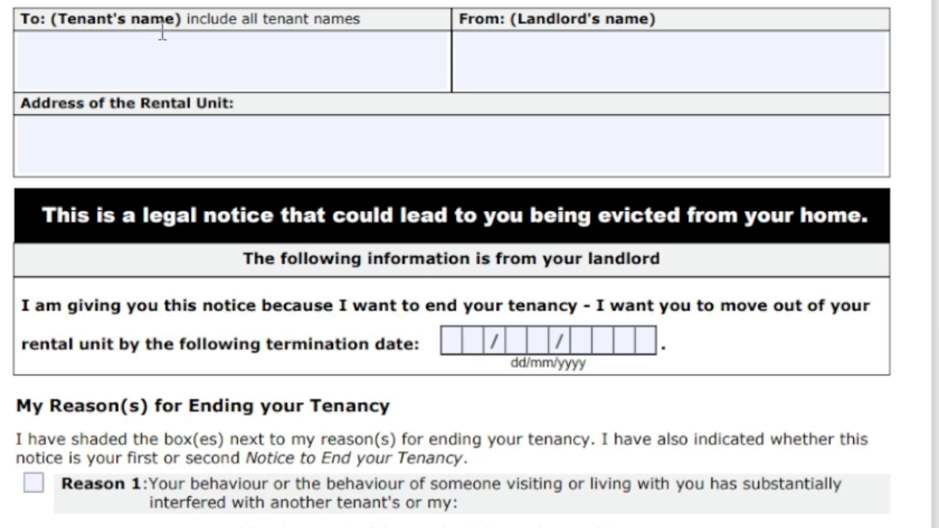
Go through the tenant's name, landlord's name, rental unit address and termination date fields of the notice
click(193, 58)
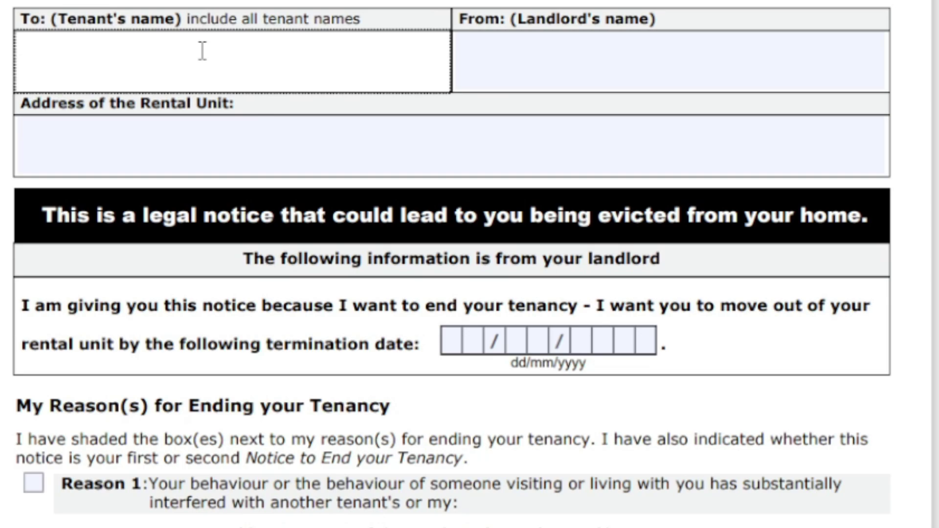
click(528, 57)
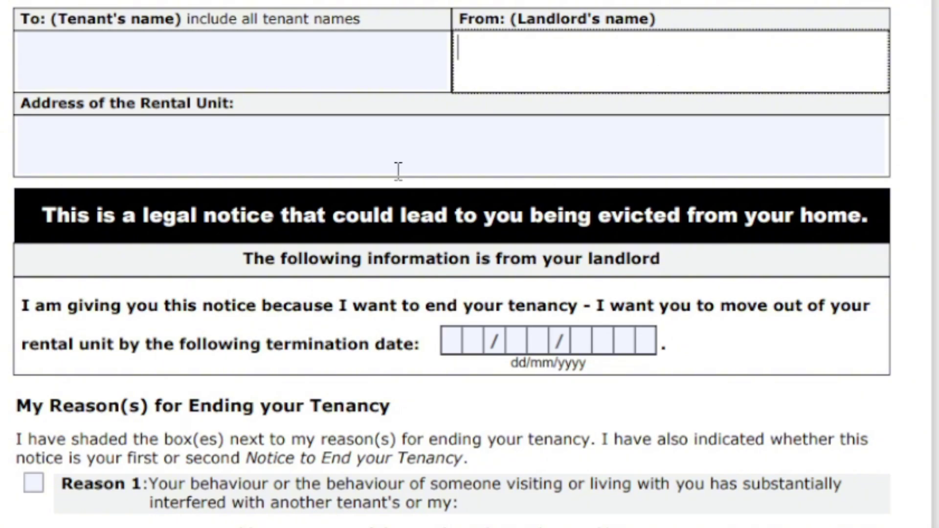
click(369, 156)
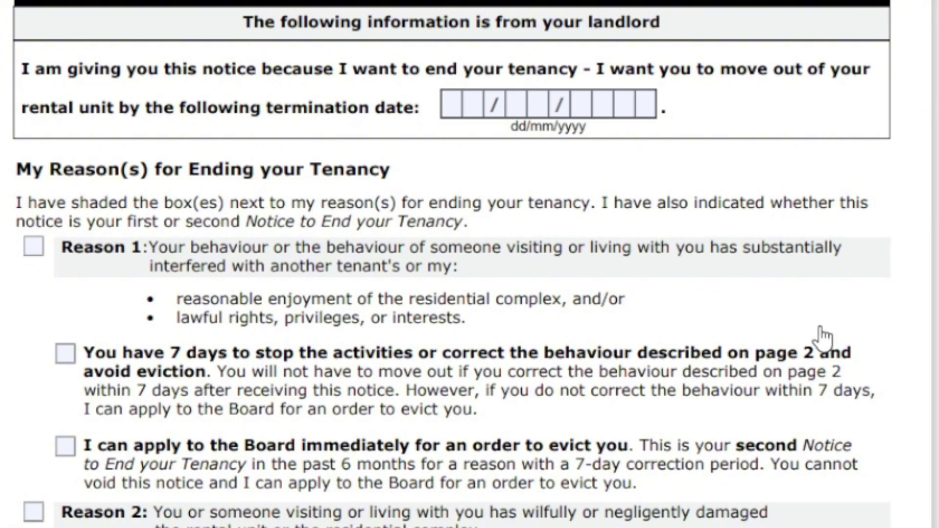
scroll(115, 196, up, 1)
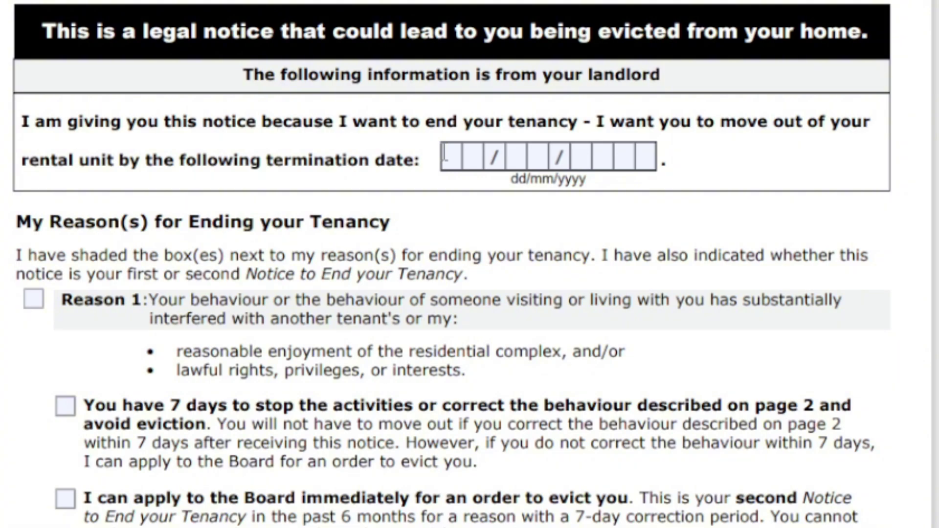
Tick Reason 1 and its option giving the tenant 7 days to stop the activities or correct the behaviour
scroll(444, 156, down, 5)
scroll(517, 320, up, 1)
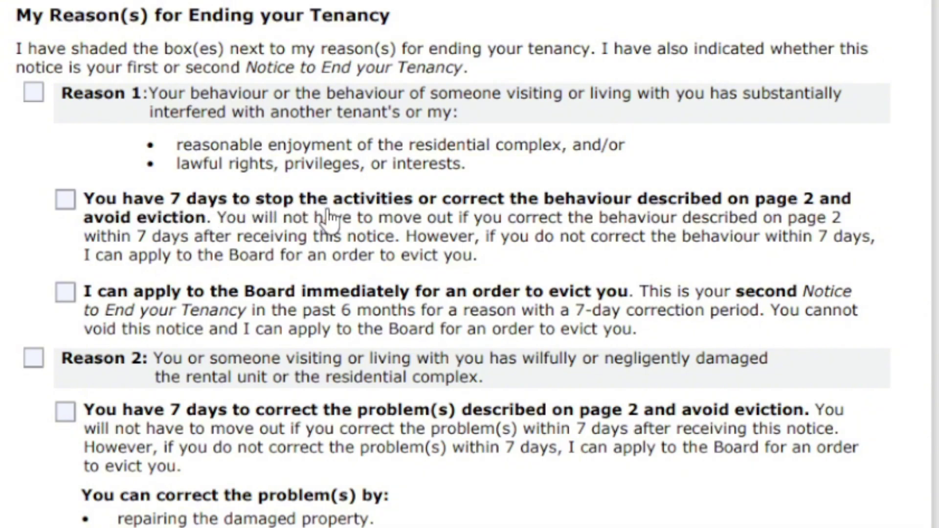
scroll(462, 259, down, 10)
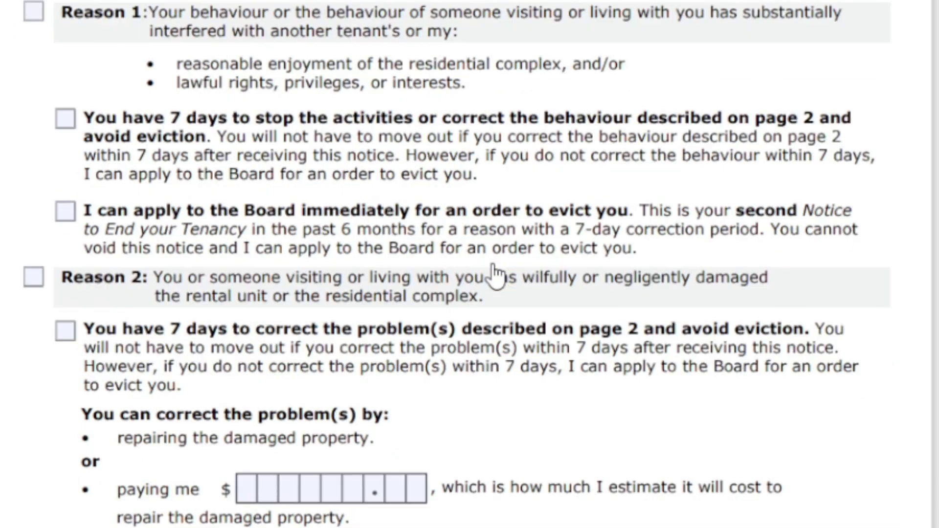
scroll(442, 352, up, 10)
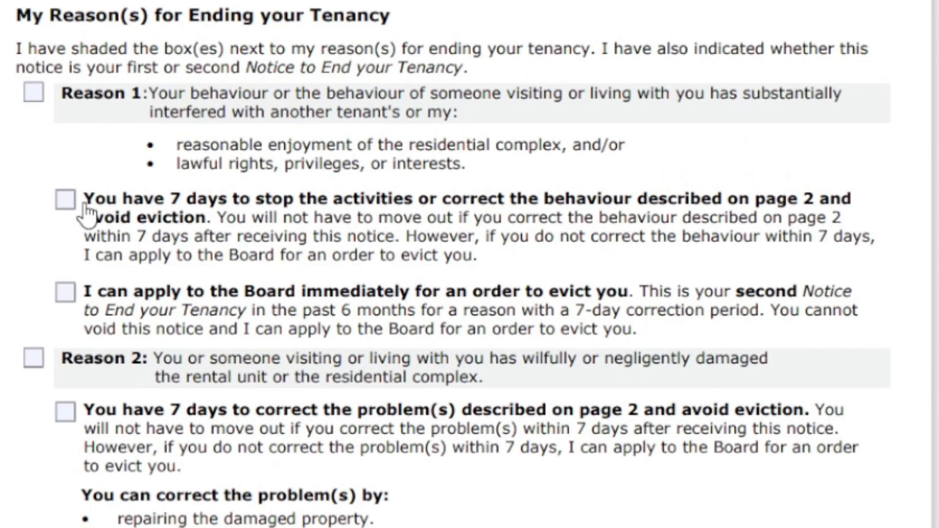
click(62, 198)
click(34, 93)
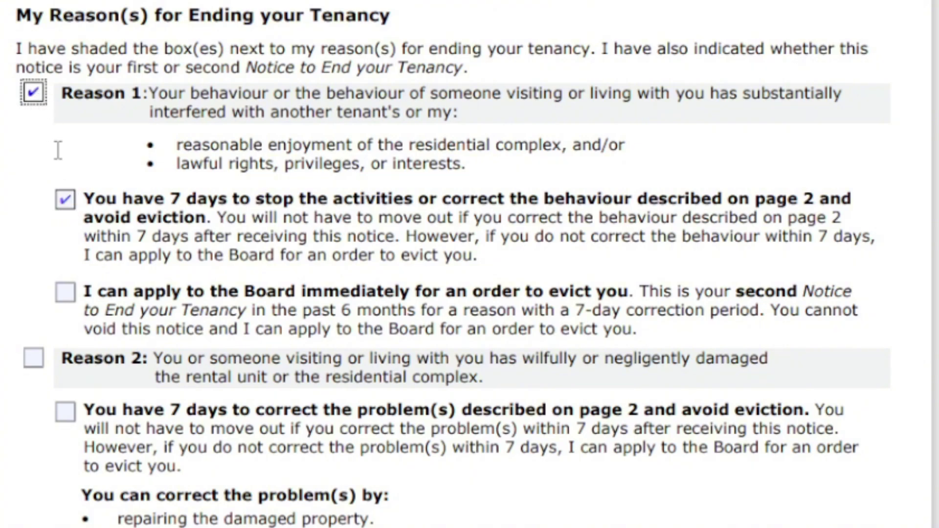
drag(86, 294, 232, 325)
key(space)
click(34, 94)
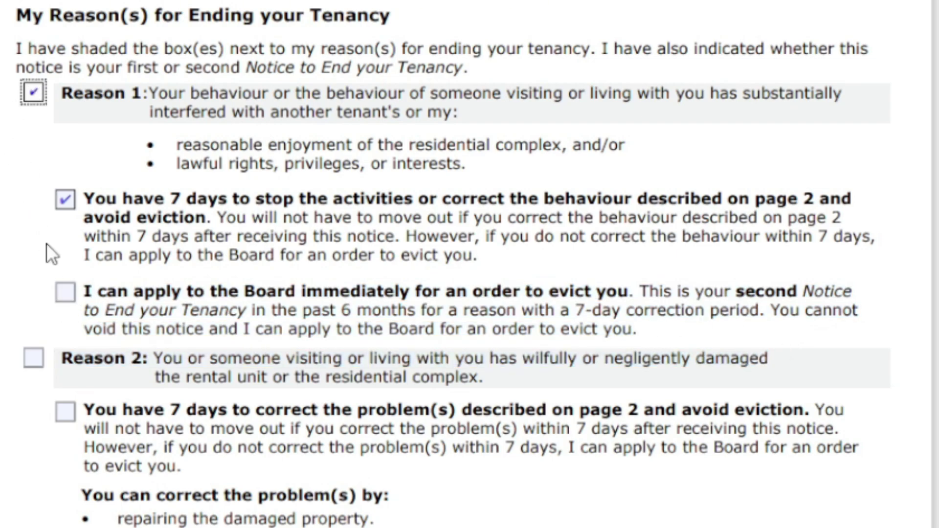
Switch the Reason 1 option to applying to the Board immediately for an eviction order as a second notice
click(65, 292)
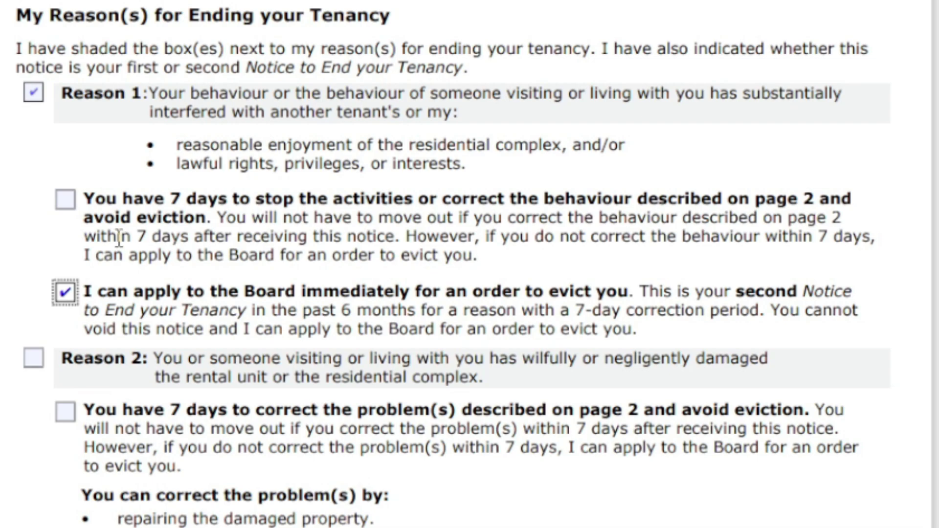
click(65, 200)
click(62, 299)
scroll(62, 315, down, 6)
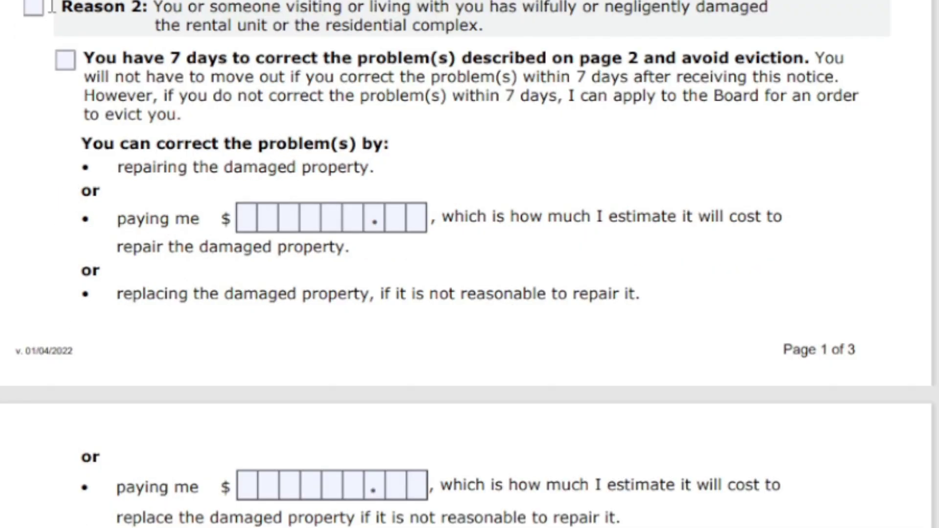
scroll(54, 10, up, 7)
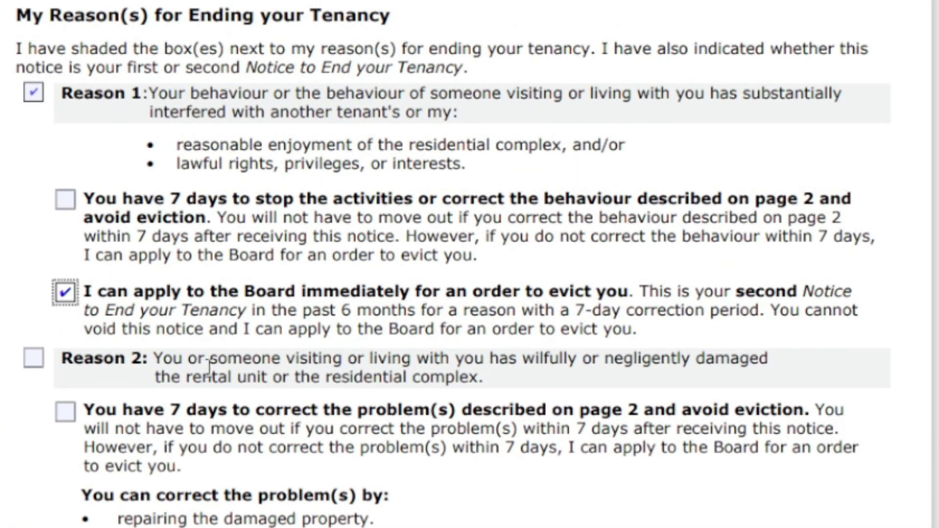
Tick the 7-day option to correct the problems under Reason 2 and go through its repair and replacement cost fields
scroll(208, 367, down, 3)
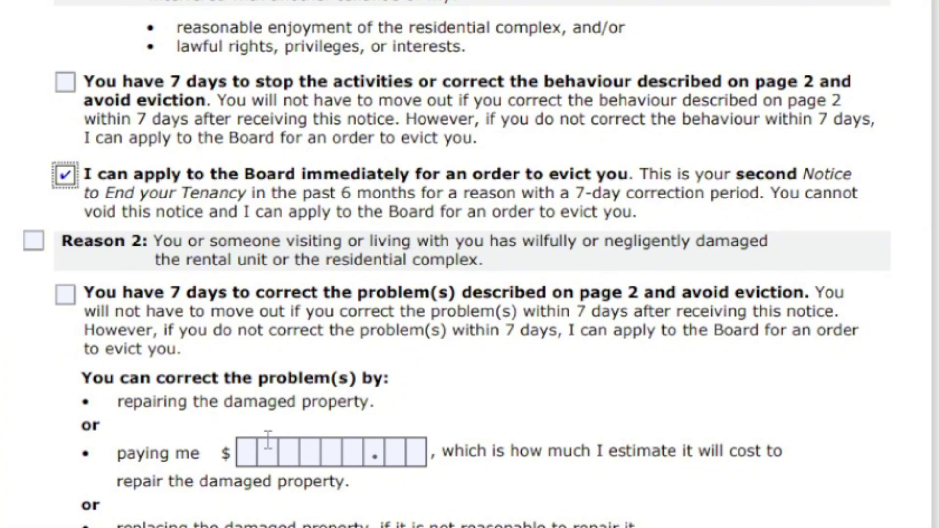
click(62, 297)
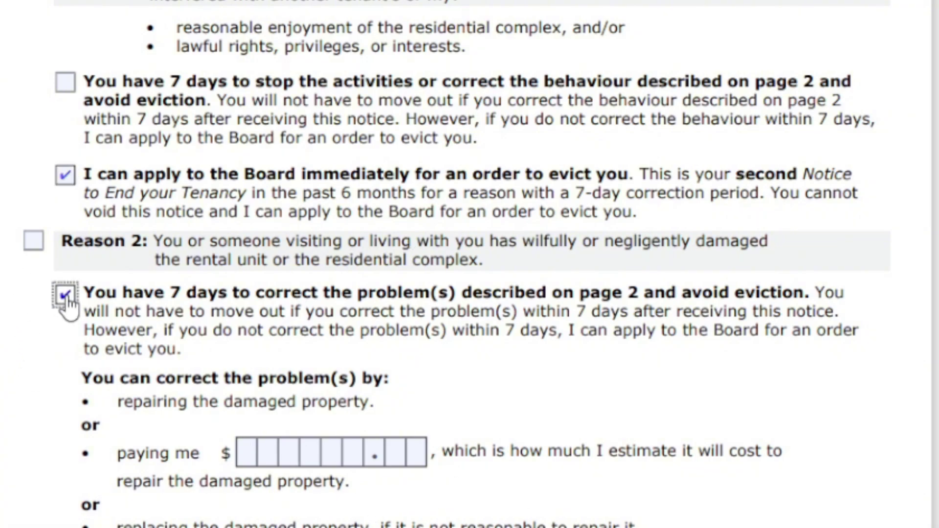
scroll(208, 480, down, 8)
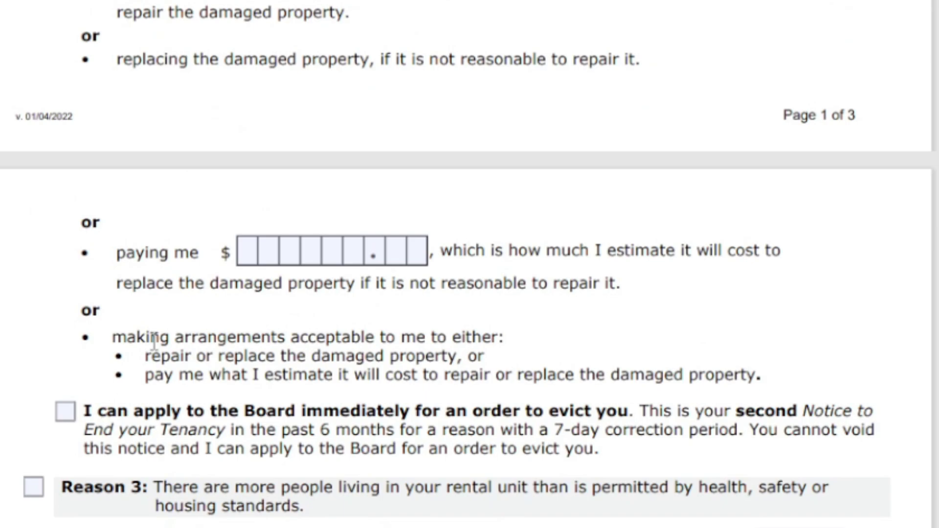
scroll(154, 347, up, 4)
click(268, 487)
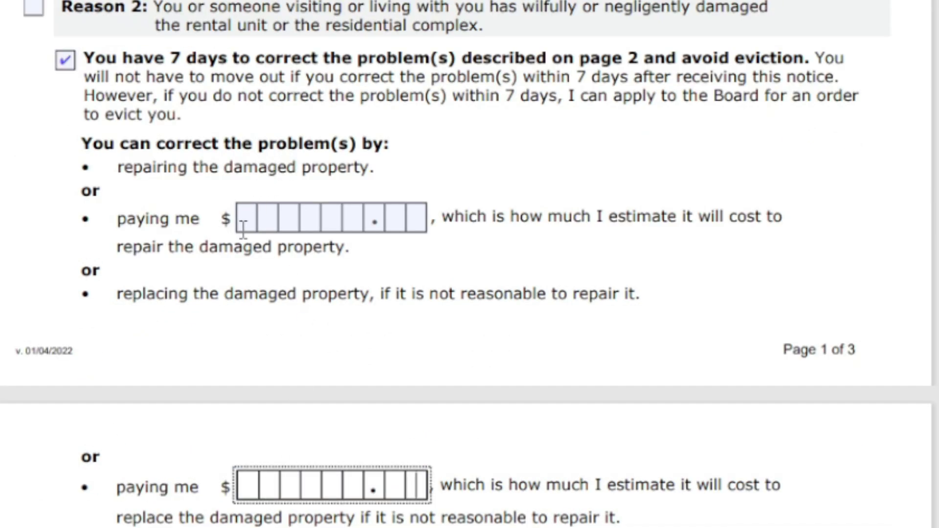
click(262, 217)
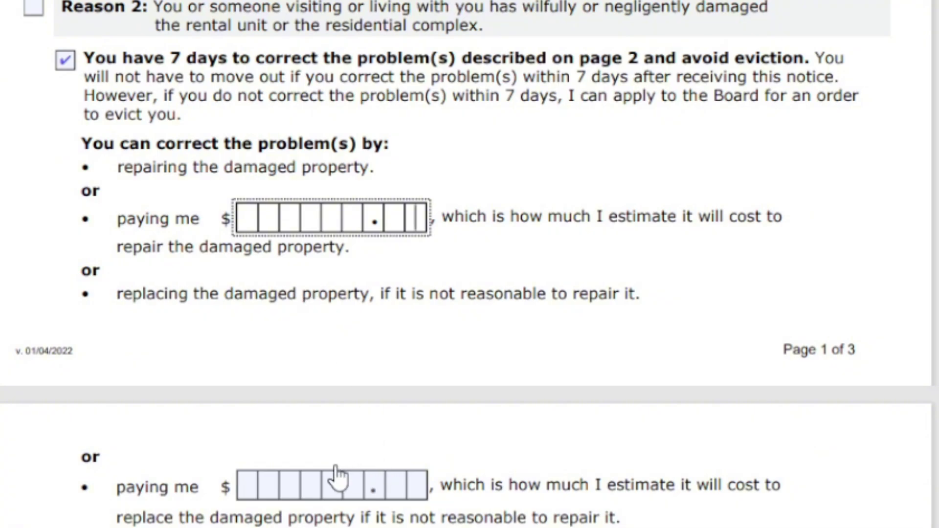
click(343, 483)
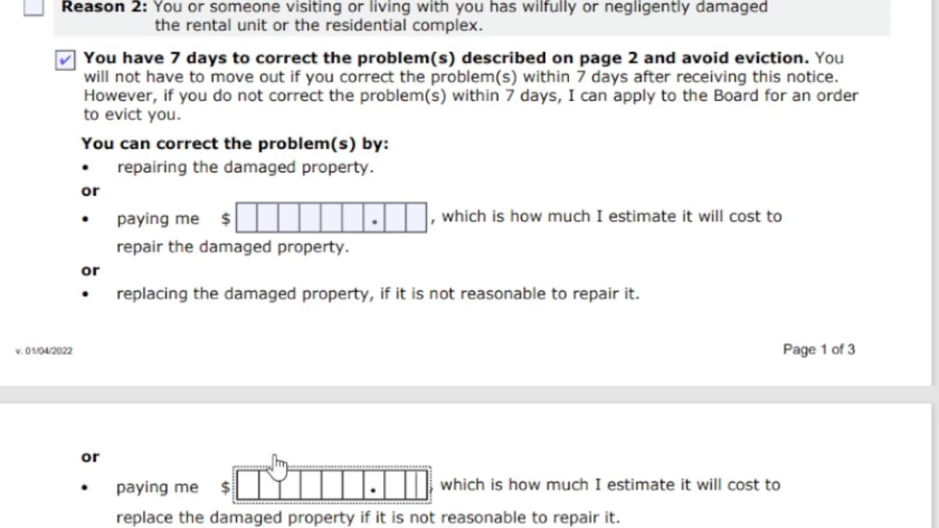
key(Tab)
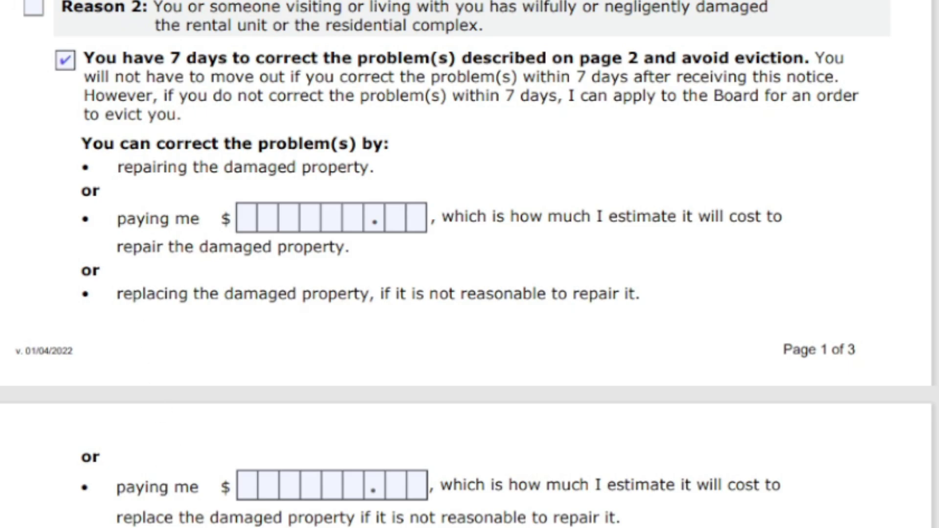
click(275, 226)
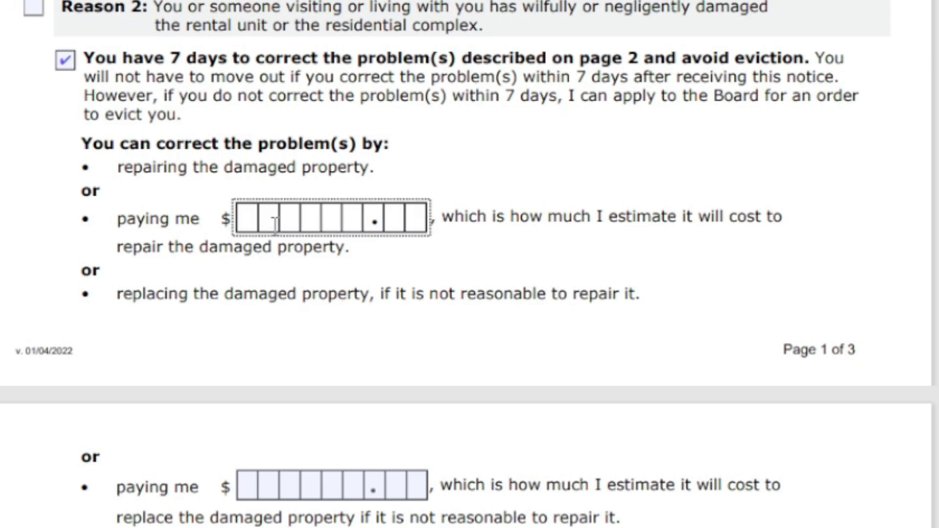
Tick the immediate Board application option for Reason 2, and tick Reason 3 with both its 7-day and immediate application options
scroll(188, 295, down, 10)
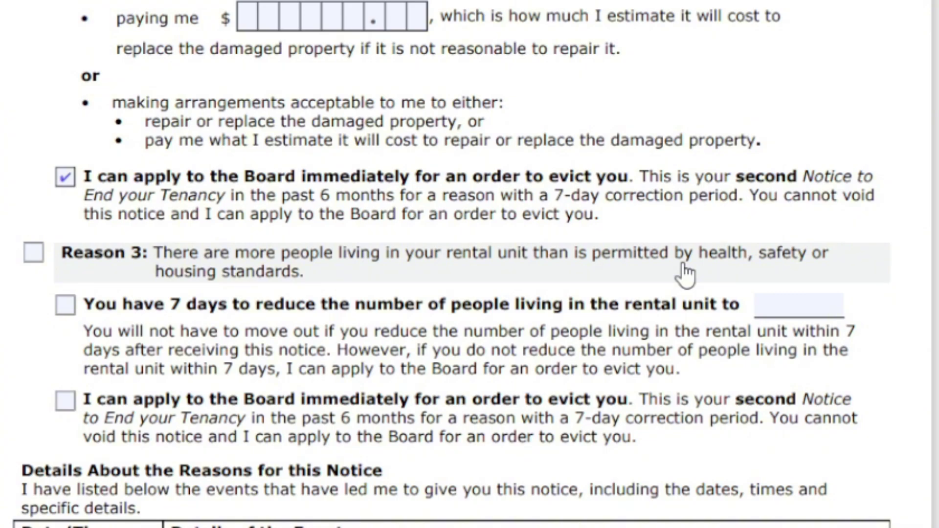
click(34, 255)
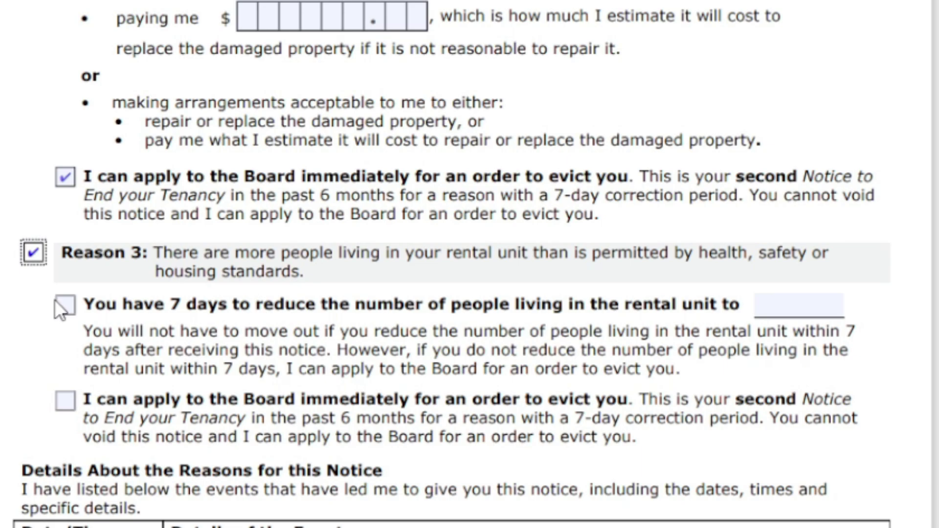
click(58, 304)
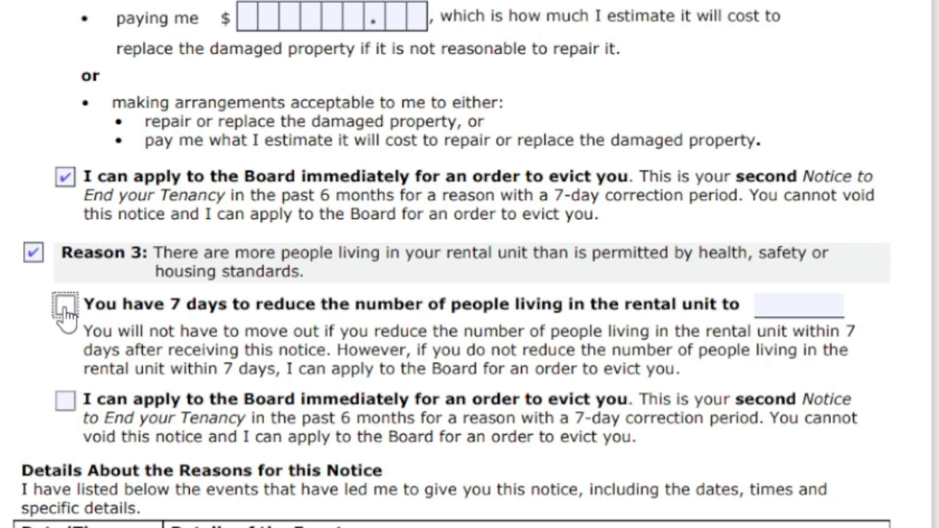
click(788, 308)
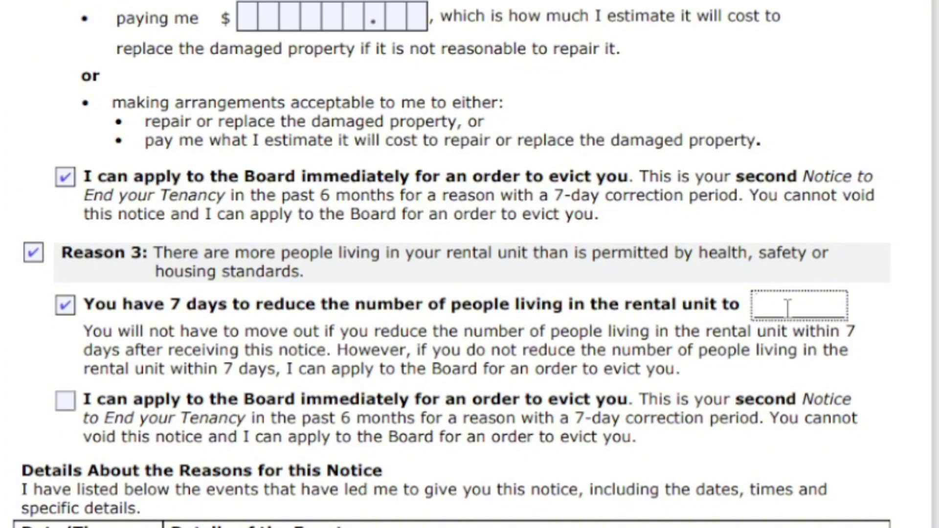
click(65, 401)
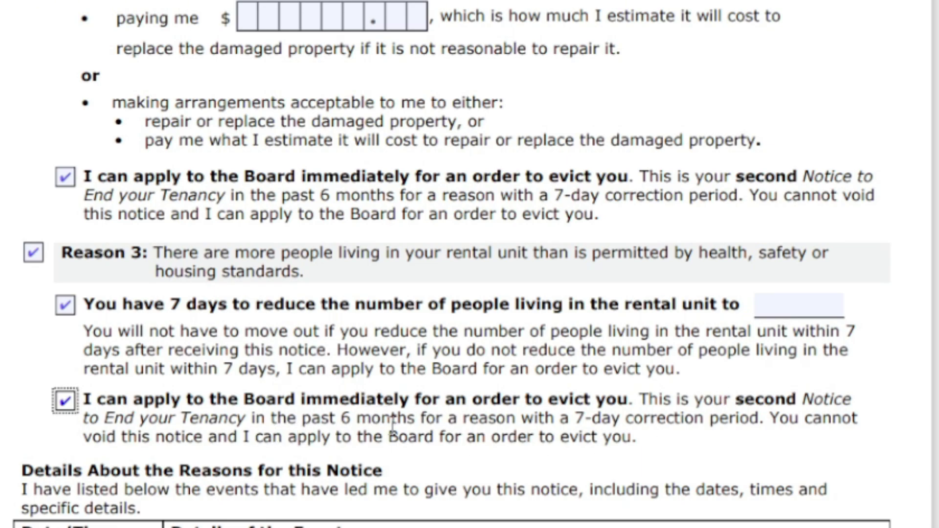
Open the first Date/Time cell of the event details table for entry
scroll(104, 409, down, 6)
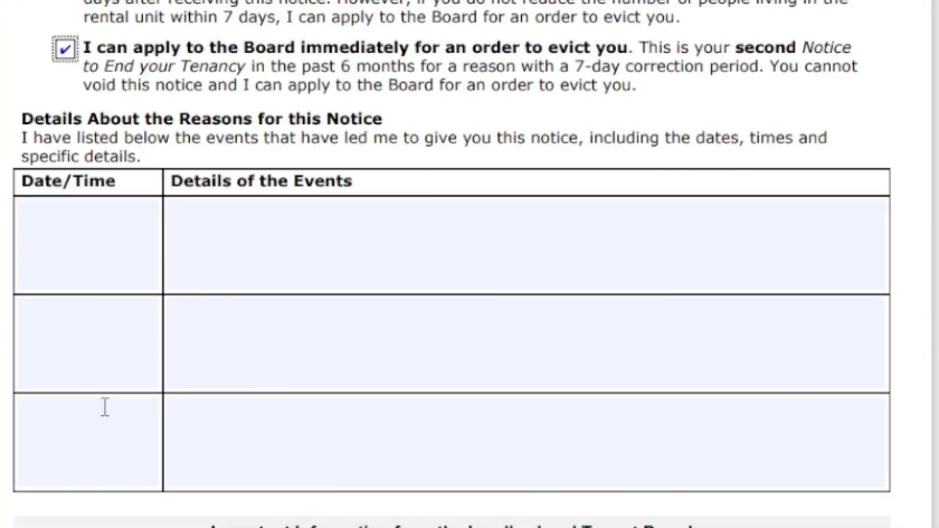
scroll(105, 419, up, 20)
scroll(35, 316, down, 5)
scroll(36, 342, down, 8)
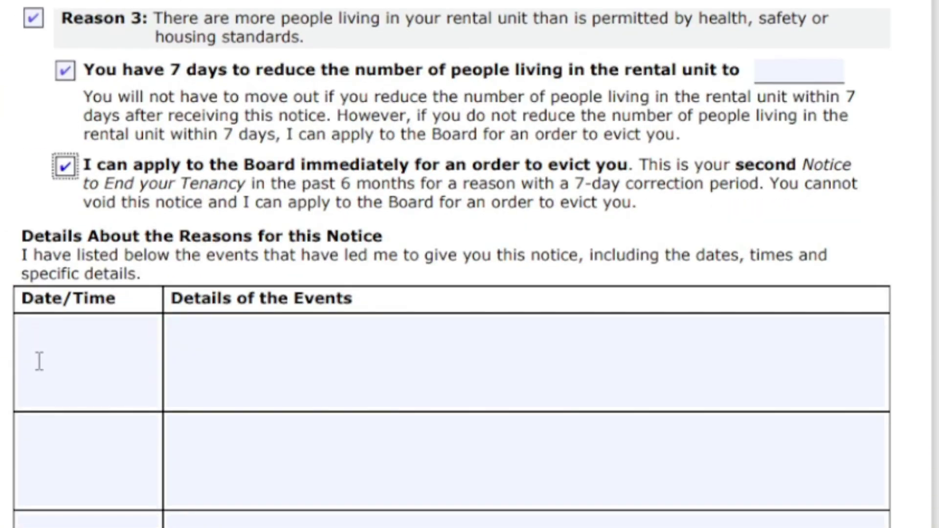
click(50, 182)
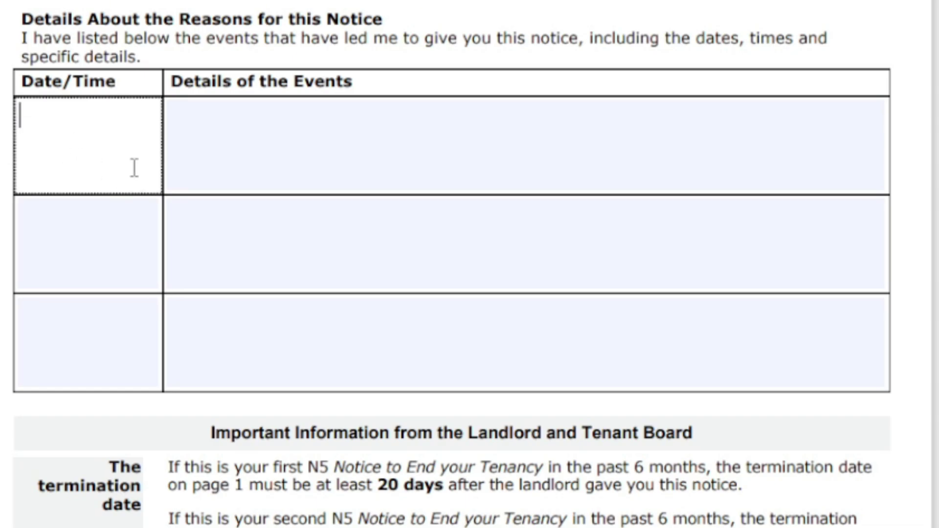
Review the Board information and the signature section, and return to the reasons on the first page
scroll(316, 186, down, 8)
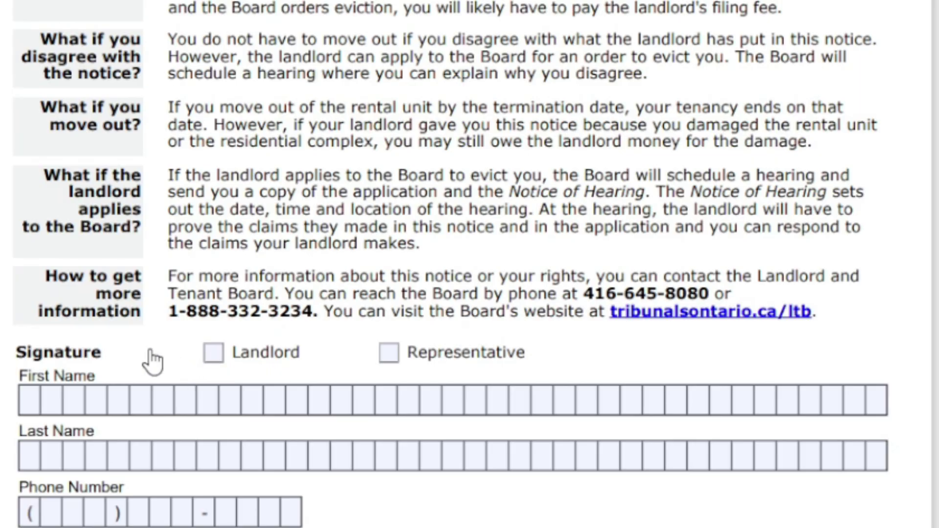
scroll(348, 321, down, 5)
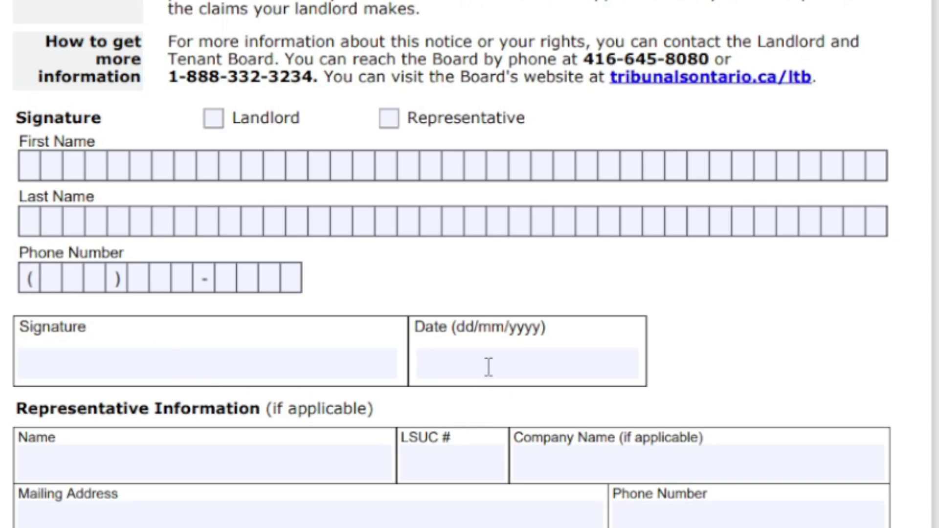
scroll(491, 367, up, 3)
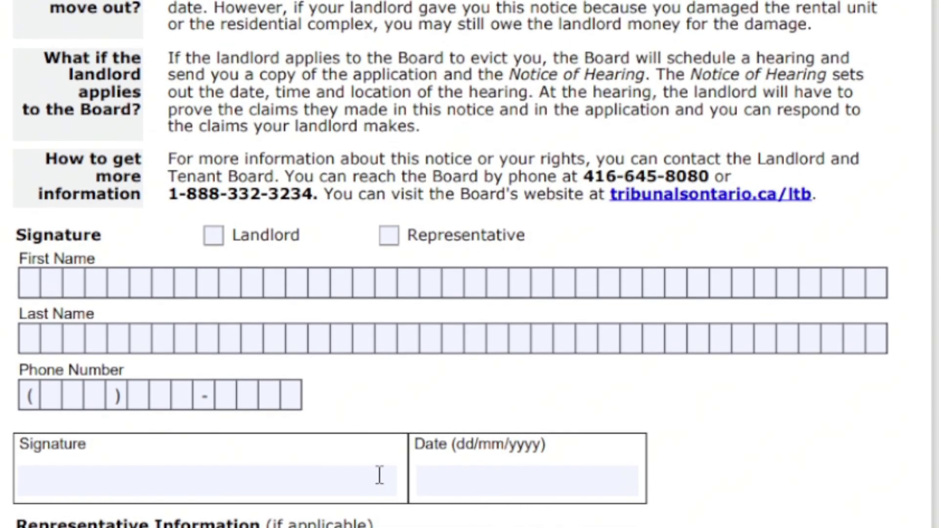
scroll(618, 161, up, 20)
scroll(452, 264, up, 3)
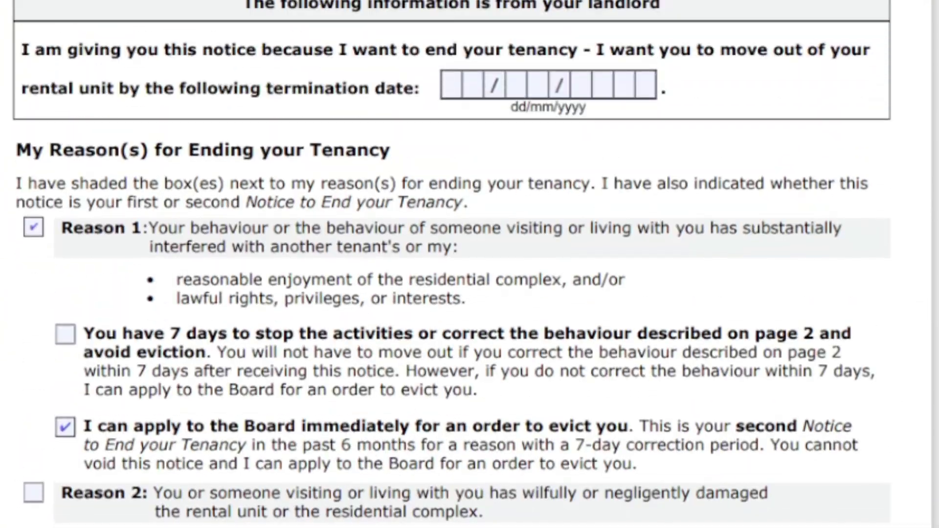